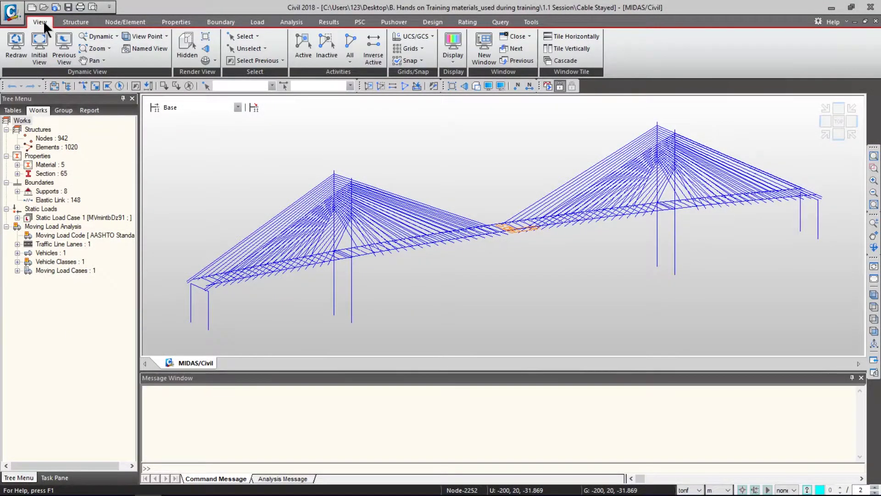
# Collapse and restore the command ribbon, and cycle through its command categories back to the View commands.
pyautogui.doubleClick(40, 21)
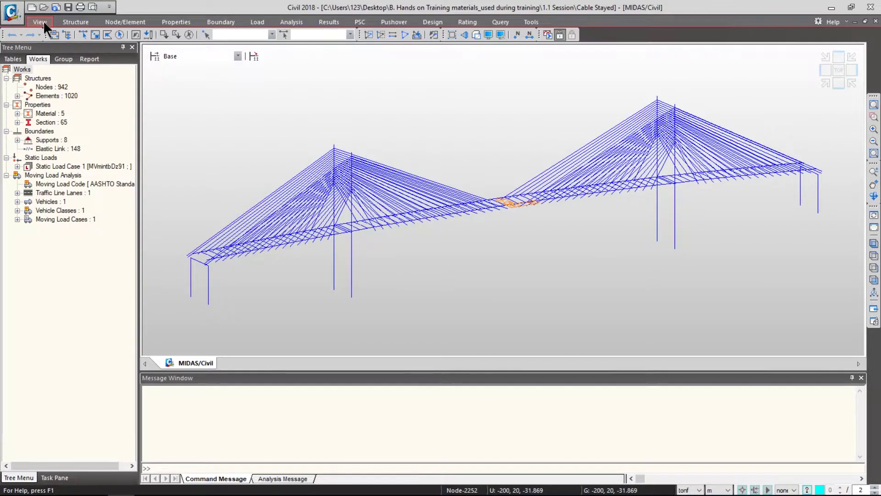
pyautogui.doubleClick(43, 21)
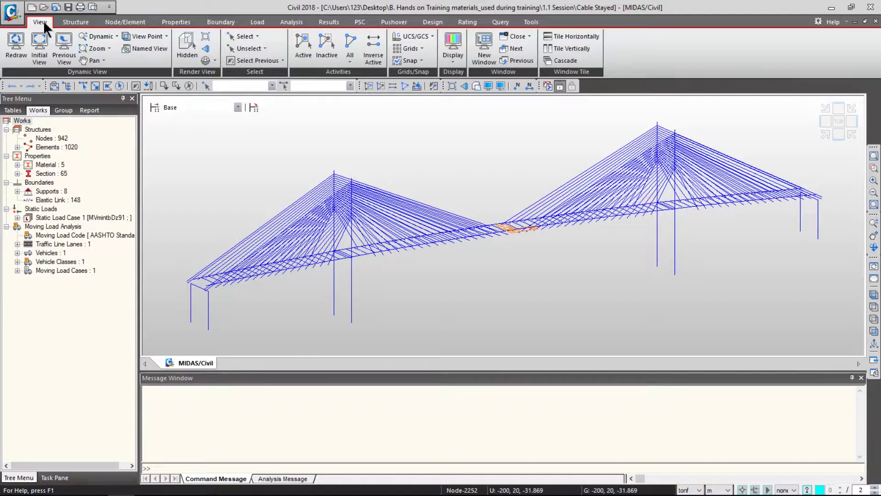
pyautogui.scroll(-4, 41, 22)
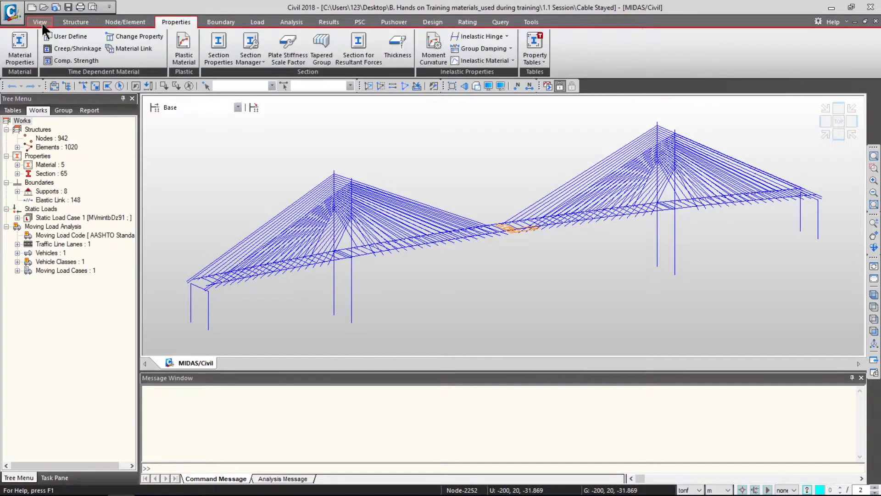
pyautogui.scroll(4, 41, 22)
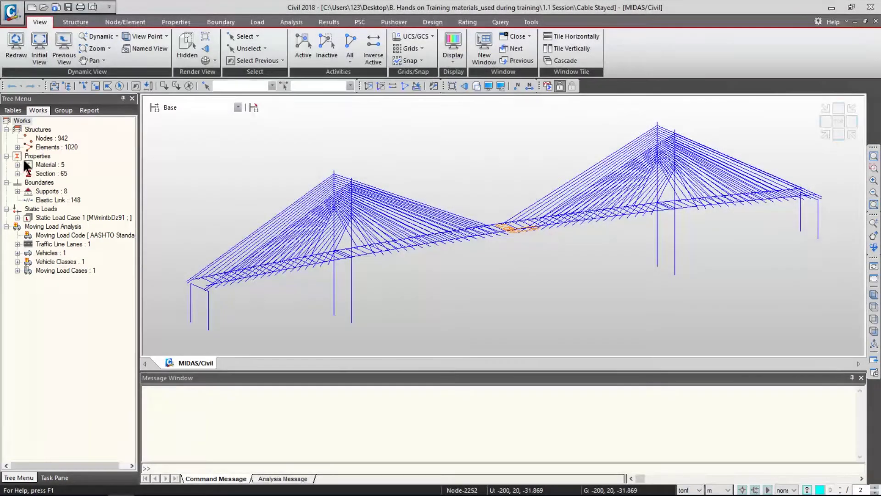
# Examine the materials and sections defined under the model's properties.
pyautogui.click(17, 164)
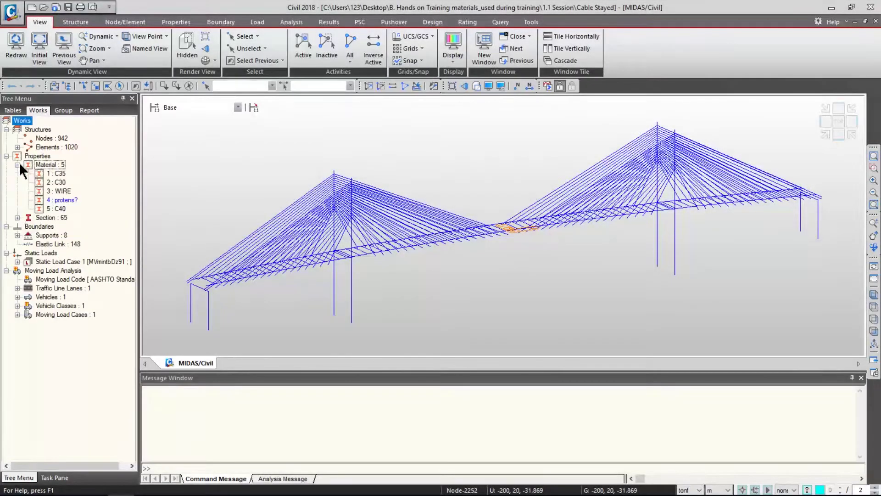
pyautogui.click(17, 164)
pyautogui.click(17, 173)
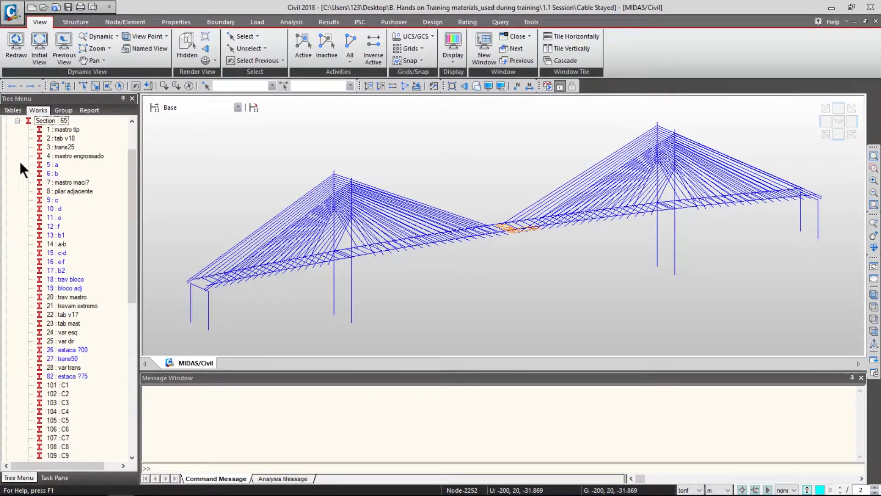
pyautogui.click(17, 121)
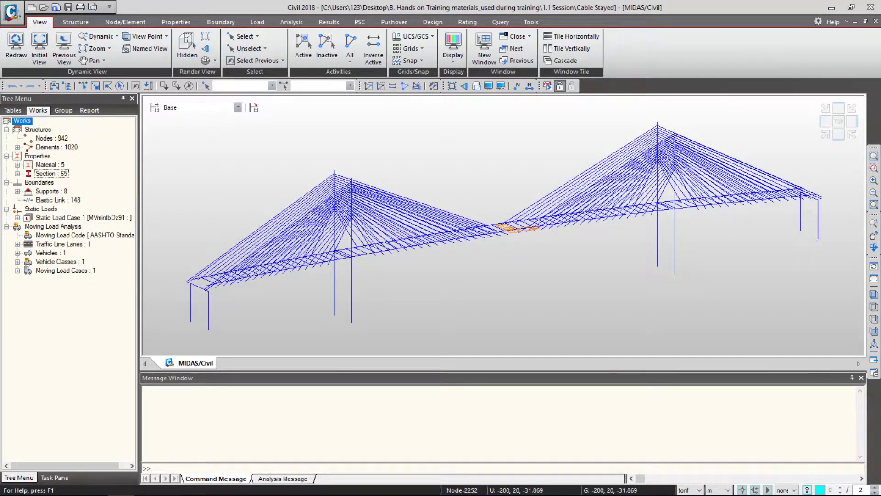
# Open the Nodes structure table and switch between it and the bridge model window.
pyautogui.click(17, 110)
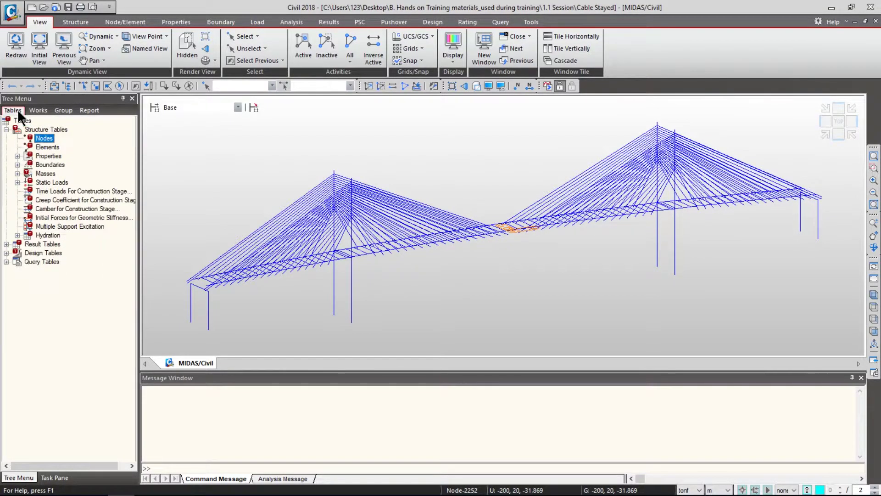
pyautogui.doubleClick(44, 138)
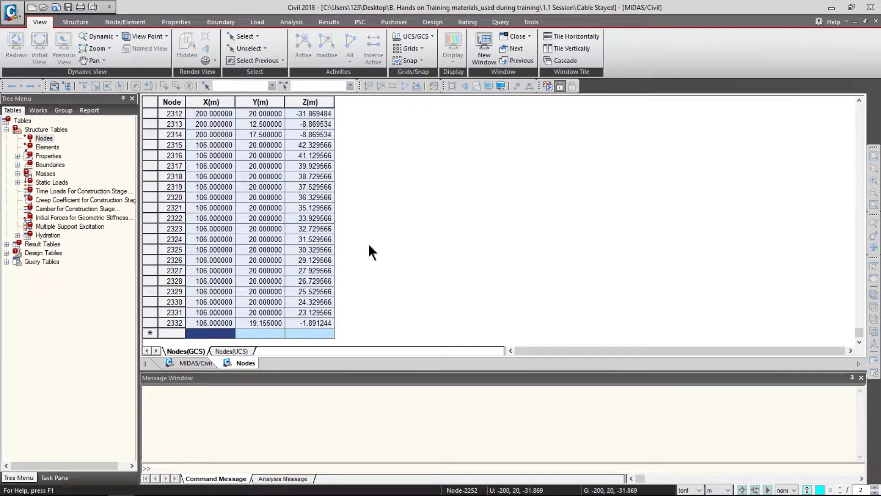
pyautogui.click(181, 362)
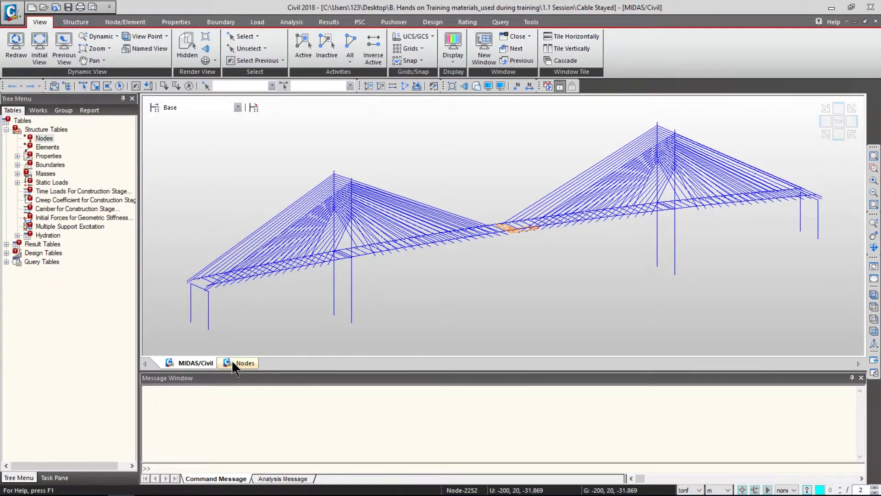
pyautogui.click(232, 362)
pyautogui.click(188, 362)
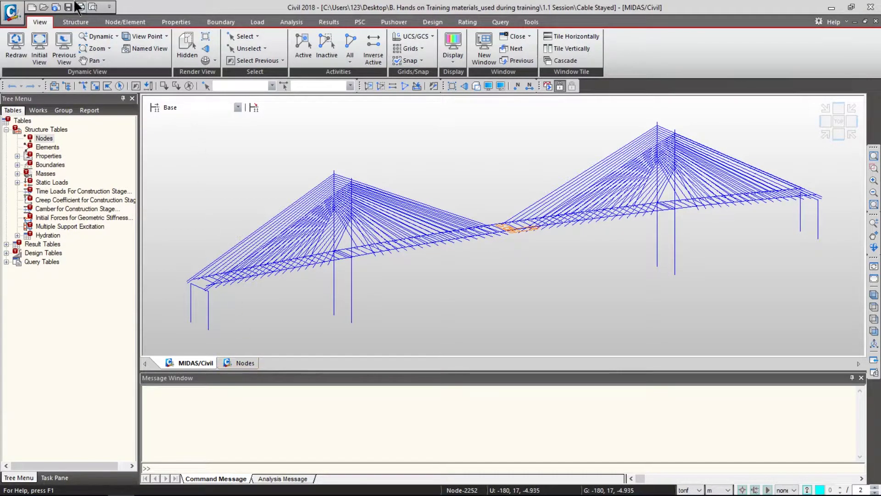
# Tile the model window and the Nodes table vertically so they stand side by side.
pyautogui.click(35, 22)
pyautogui.click(565, 48)
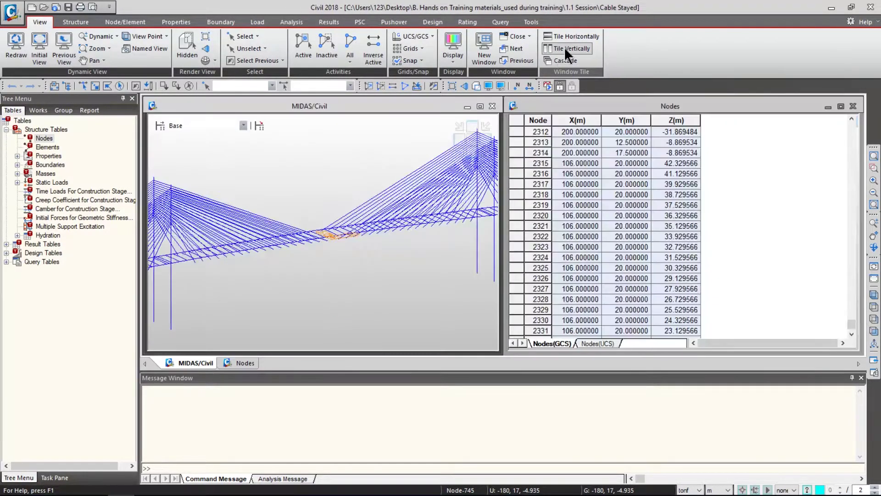
pyautogui.scroll(-5, 467, 171)
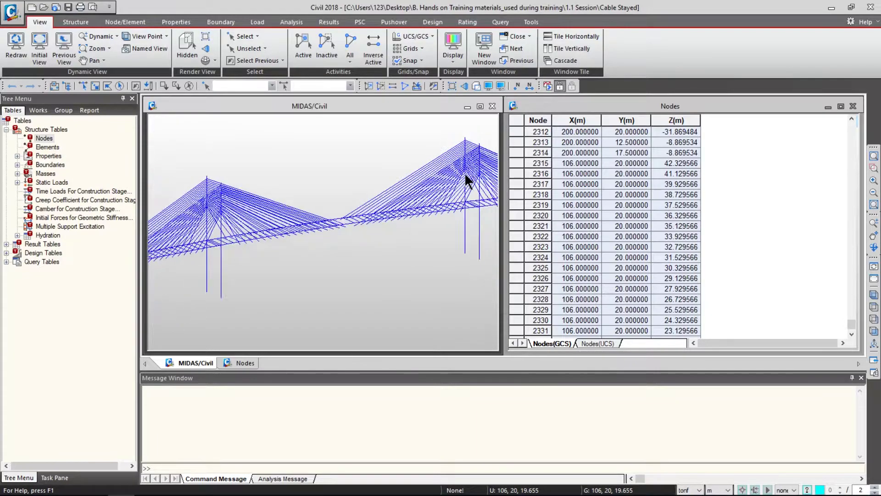
pyautogui.scroll(3, 464, 173)
pyautogui.scroll(2, 464, 172)
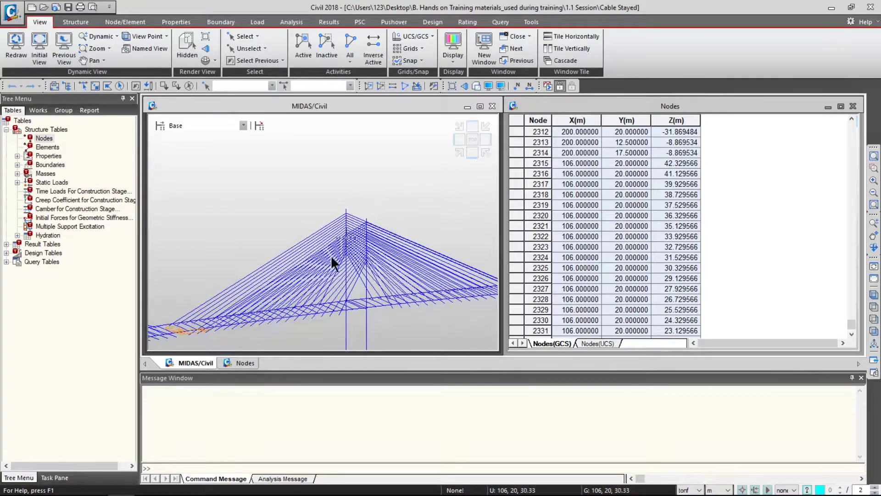
pyautogui.scroll(-2, 331, 255)
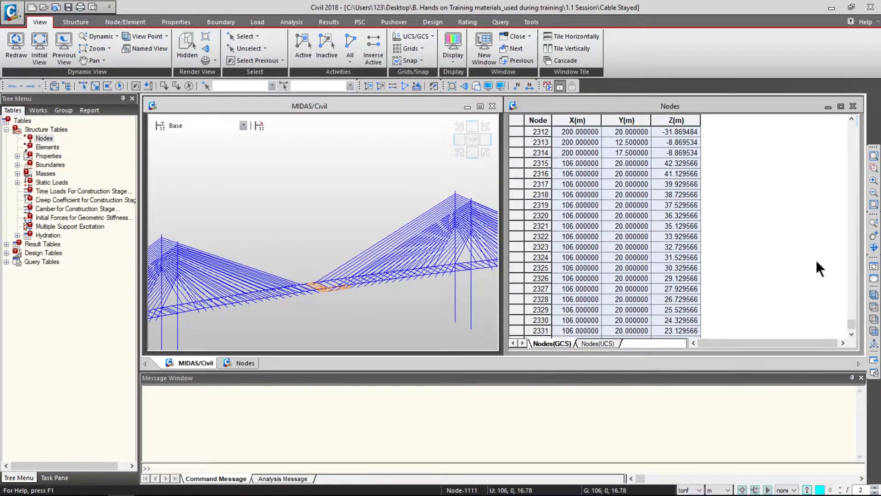
# Select the rows of nodes 2314 to 2332 in the Nodes table.
pyautogui.click(626, 331)
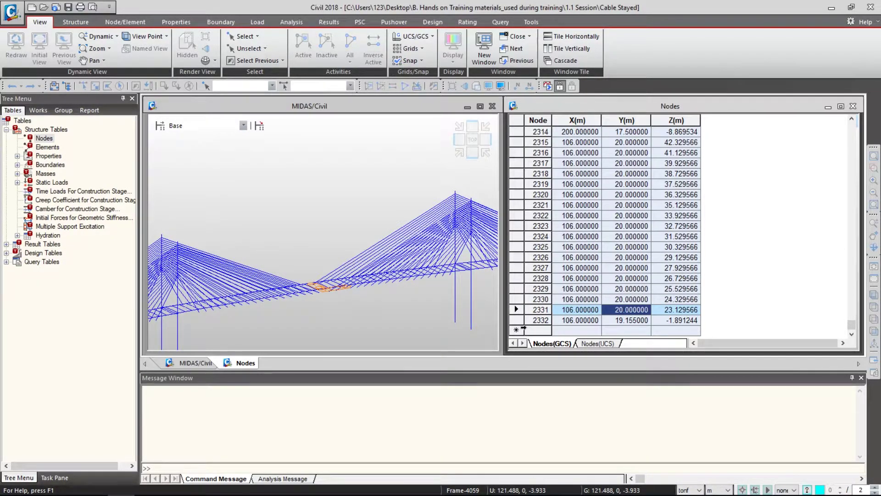
pyautogui.click(518, 132)
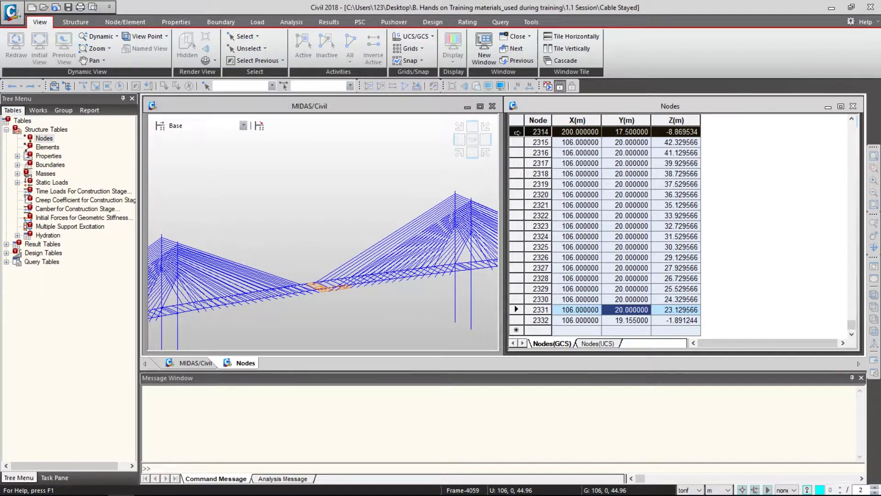
pyautogui.moveTo(517, 133); pyautogui.dragTo(518, 320)
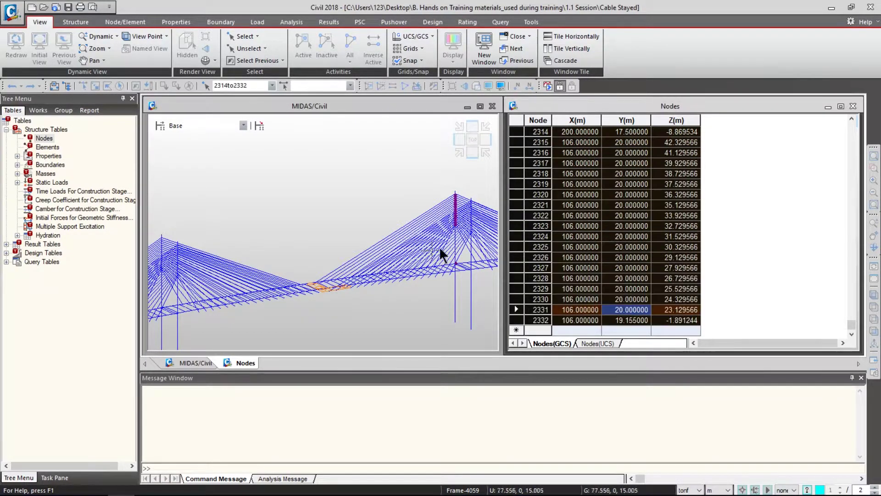
# Close the Nodes table and maximize the bridge model window.
pyautogui.click(853, 106)
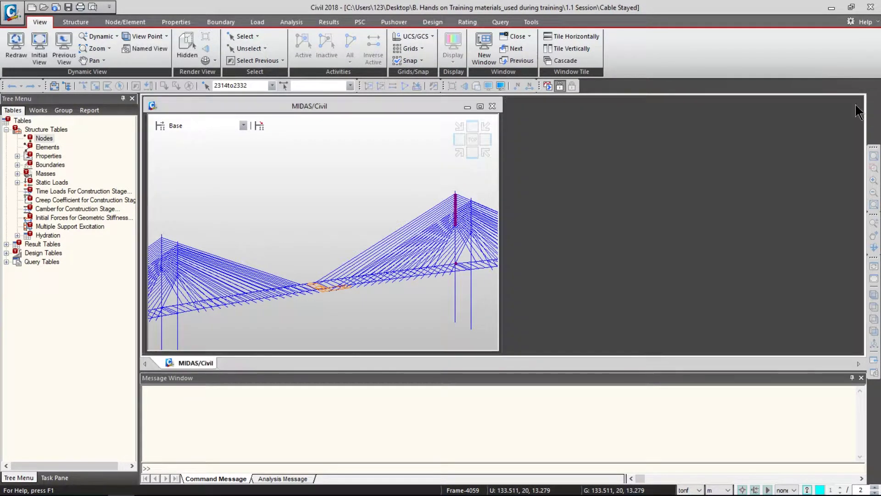
pyautogui.click(480, 107)
pyautogui.scroll(-3, 464, 284)
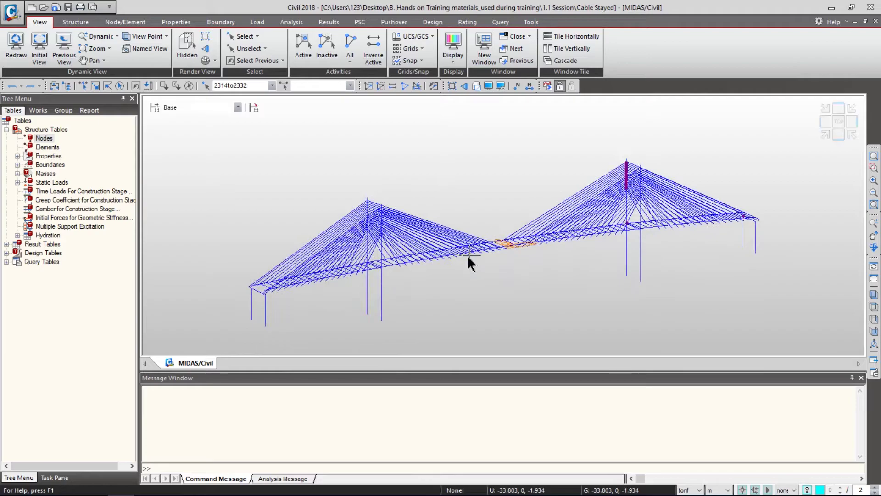
# Examine the bridge model at different zoom scales around the deck, pylons and end supports.
pyautogui.scroll(1, 467, 255)
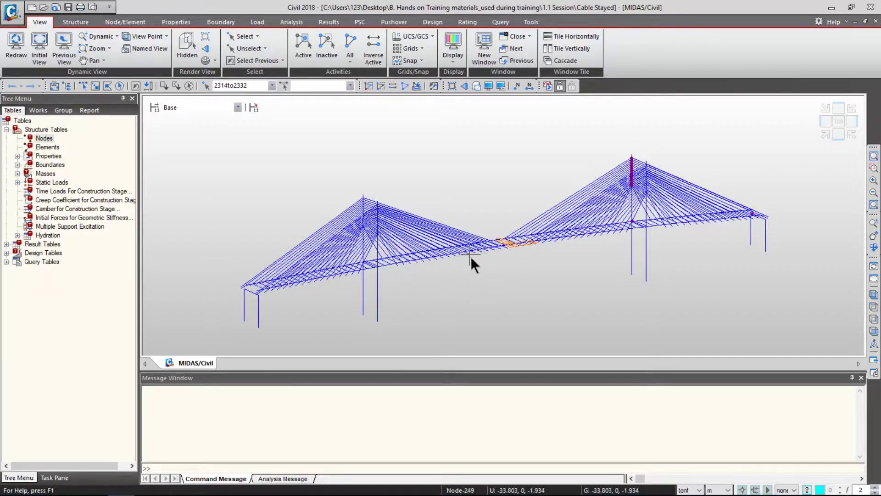
pyautogui.scroll(-4, 470, 256)
pyautogui.scroll(3, 463, 228)
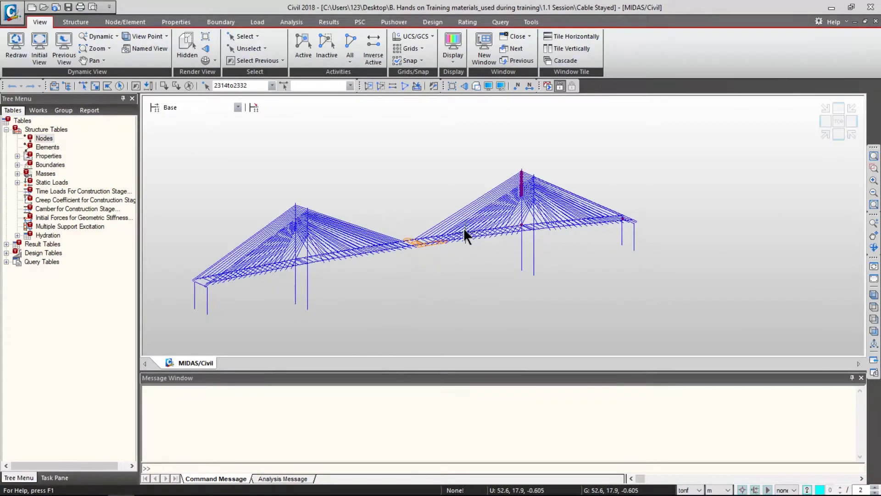
pyautogui.scroll(4, 556, 230)
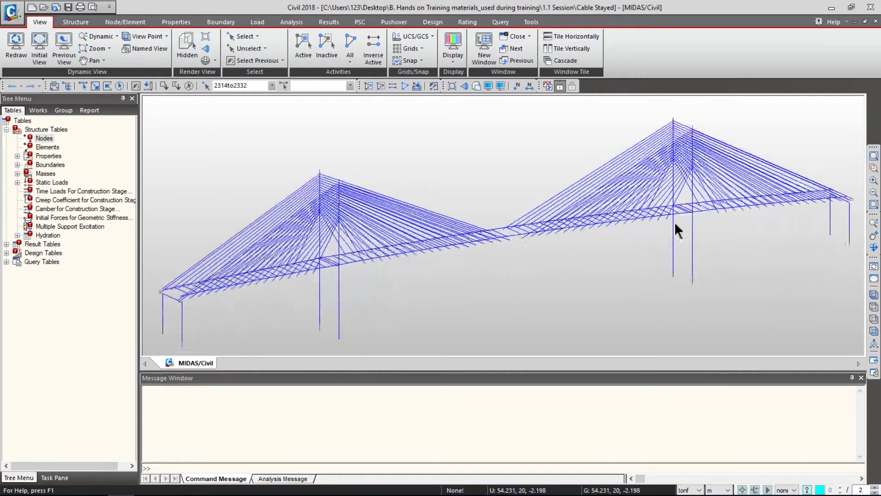
pyautogui.scroll(-2, 673, 222)
pyautogui.scroll(2, 780, 216)
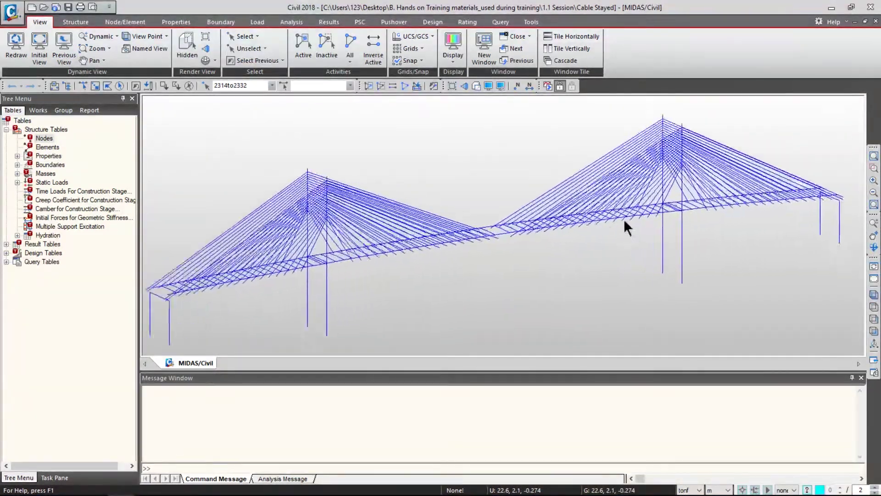
pyautogui.scroll(-2, 753, 215)
pyautogui.scroll(4, 696, 216)
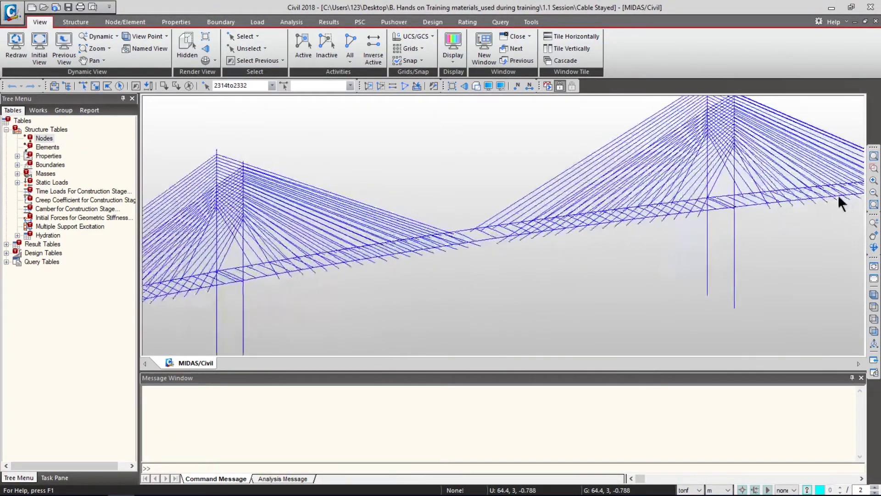
pyautogui.scroll(-5, 520, 228)
pyautogui.scroll(2, 520, 227)
pyautogui.scroll(1, 740, 201)
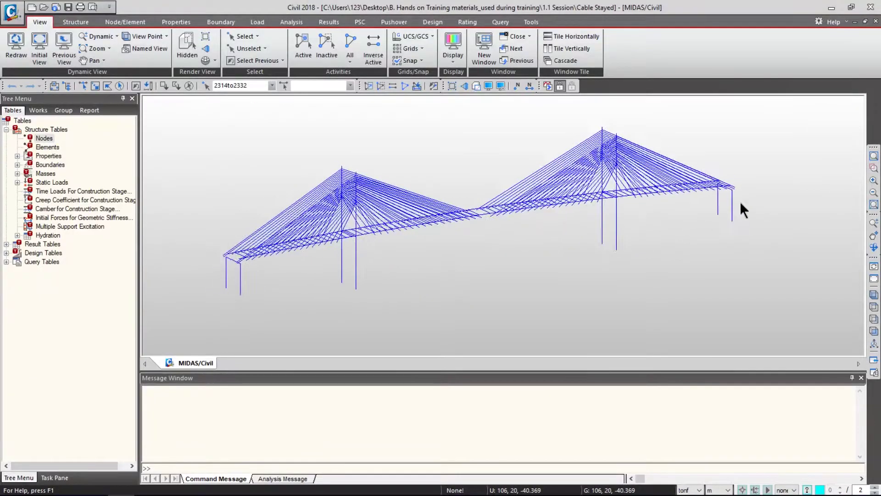
# Inspect the bridge by panning, rotating and zooming the model view far out and back in.
pyautogui.moveTo(587, 195); pyautogui.dragTo(626, 224, button='middle')
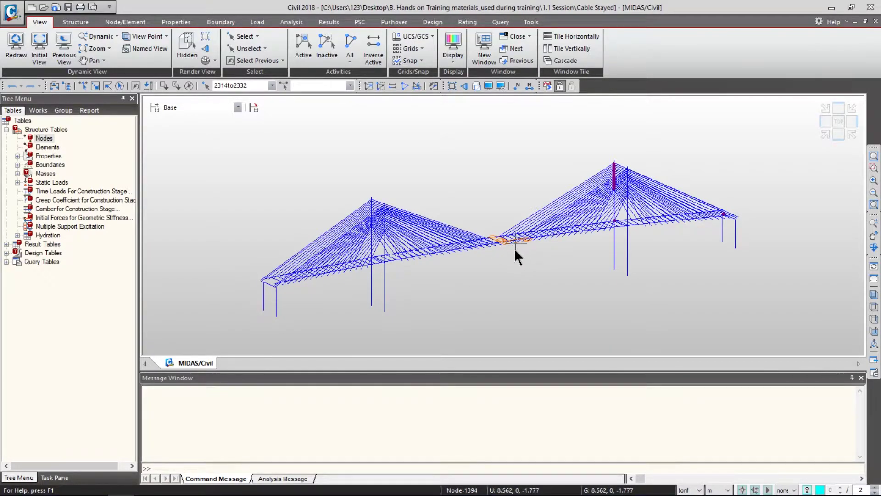
pyautogui.moveTo(511, 246)
pyautogui.mouseDown(button='middle')
pyautogui.moveTo(403, 285)
pyautogui.moveTo(584, 242)
pyautogui.moveTo(590, 250)
pyautogui.moveTo(432, 299)
pyautogui.moveTo(571, 261)
pyautogui.moveTo(479, 218)
pyautogui.moveTo(579, 240)
pyautogui.moveTo(456, 249)
pyautogui.moveTo(620, 242)
pyautogui.moveTo(468, 252)
pyautogui.moveTo(520, 246)
pyautogui.mouseUp(button='middle')
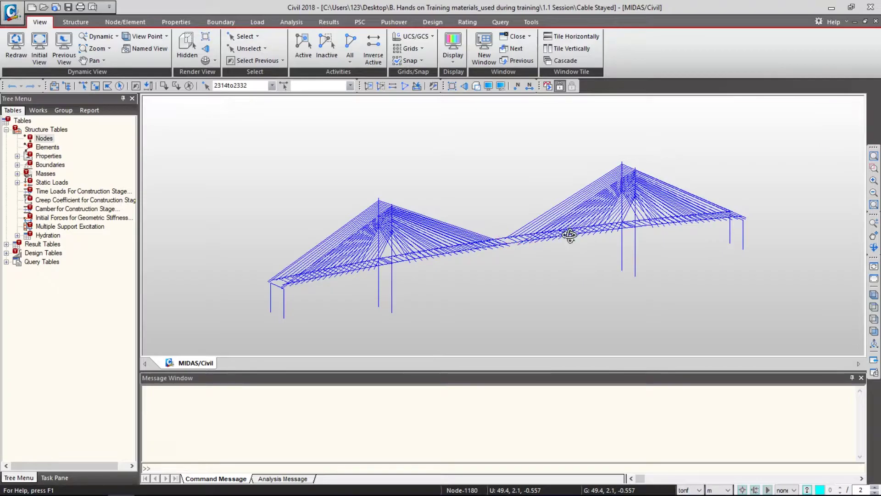
pyautogui.moveTo(569, 236)
pyautogui.keyDown('ctrl'); pyautogui.mouseDown(button='middle')
pyautogui.moveTo(548, 260)
pyautogui.moveTo(543, 231)
pyautogui.moveTo(508, 252)
pyautogui.moveTo(610, 232)
pyautogui.moveTo(465, 273)
pyautogui.moveTo(552, 260)
pyautogui.moveTo(483, 253)
pyautogui.moveTo(551, 202)
pyautogui.moveTo(513, 273)
pyautogui.moveTo(527, 216)
pyautogui.moveTo(584, 254)
pyautogui.moveTo(561, 233)
pyautogui.mouseUp(button='middle'); pyautogui.keyUp('ctrl')
pyautogui.scroll(-5, 560, 233)
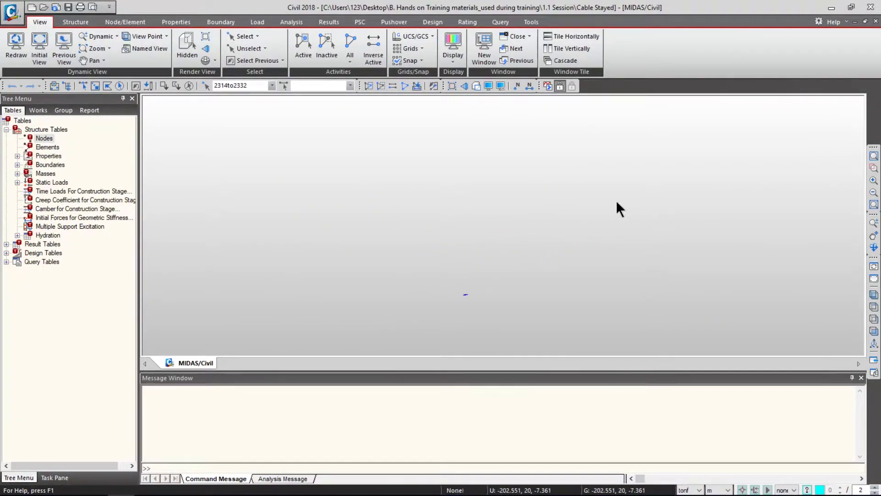
pyautogui.scroll(3, 687, 212)
pyautogui.scroll(-3, 687, 212)
pyautogui.scroll(3, 762, 168)
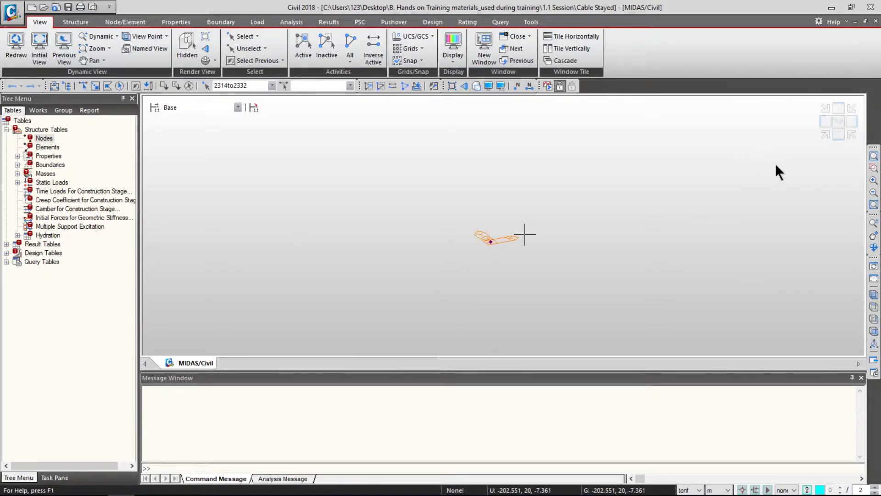
# Set the model to the isometric view from the front-left corner, comparing it with the front-right one.
pyautogui.click(830, 136)
pyautogui.click(828, 131)
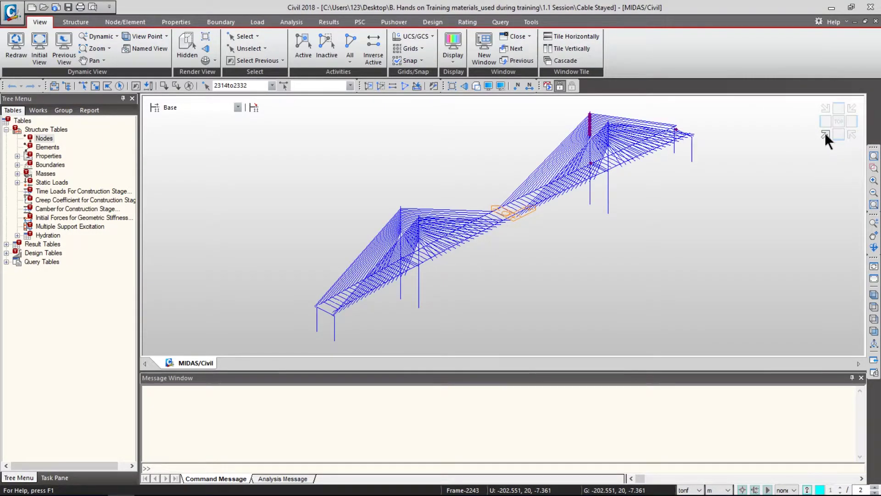
pyautogui.click(852, 134)
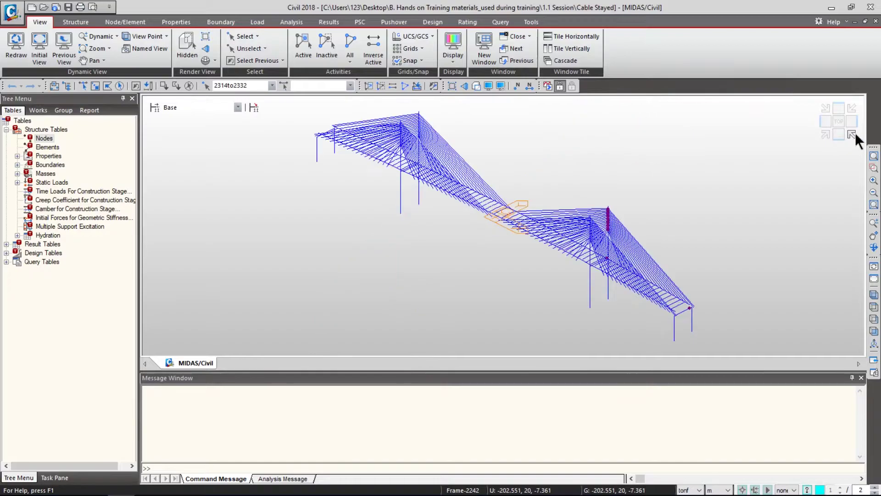
pyautogui.click(831, 133)
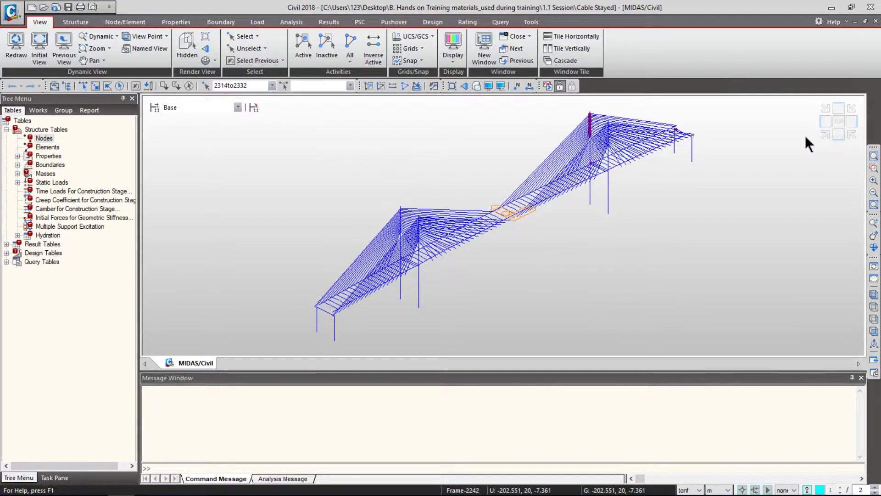
# Clear the node selection and show the bridge with Hidden rendering of its sections.
pyautogui.press('Escape')
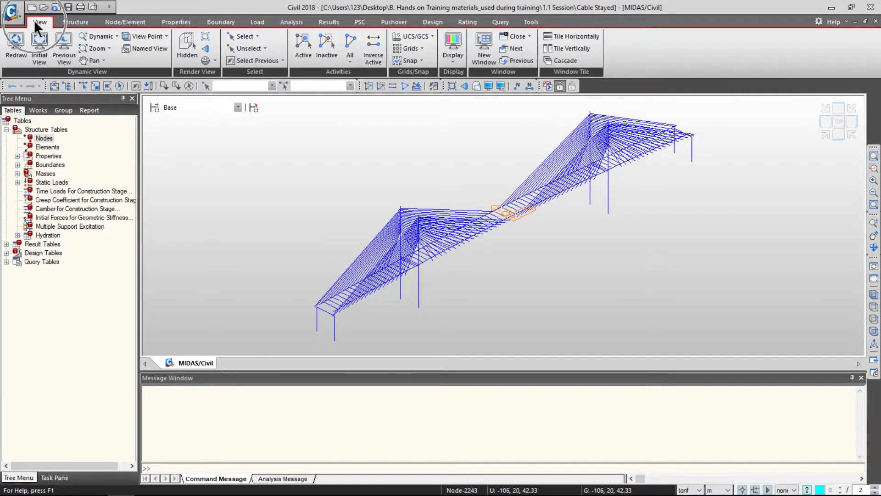
pyautogui.click(193, 61)
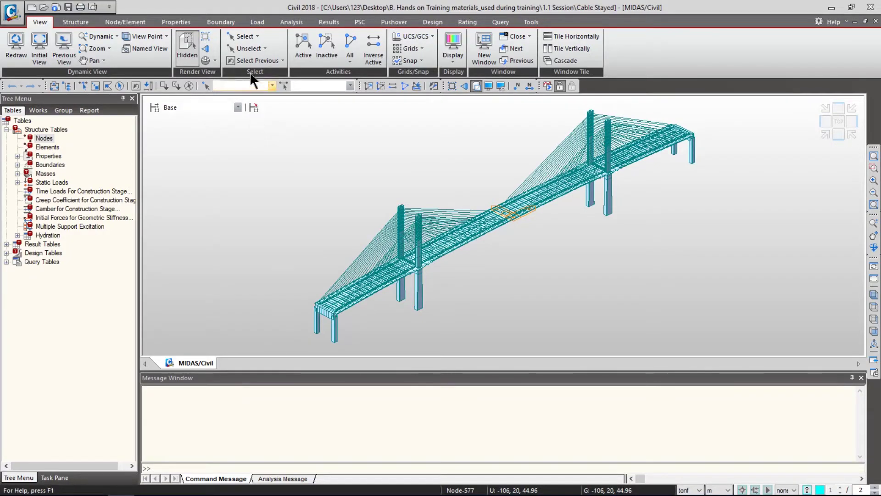
# Window-select the near half of the bridge around the front pylons and activate only those elements.
pyautogui.click(257, 36)
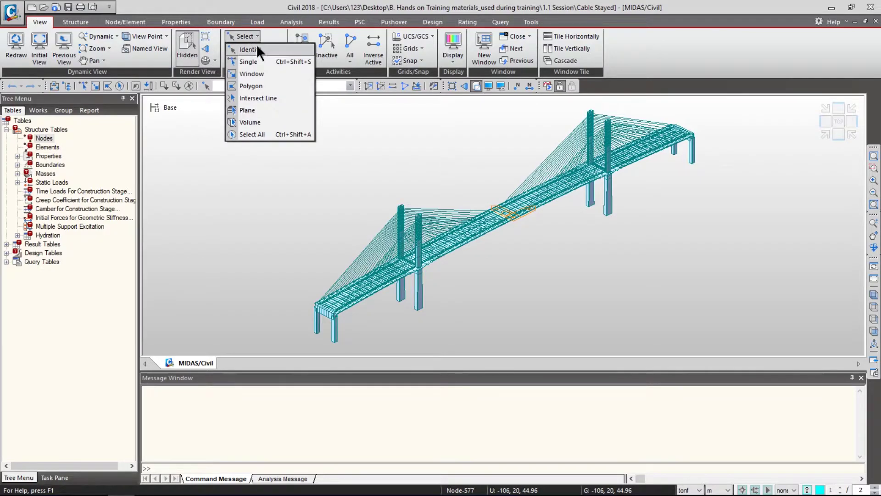
pyautogui.click(257, 74)
pyautogui.moveTo(316, 167); pyautogui.dragTo(518, 344)
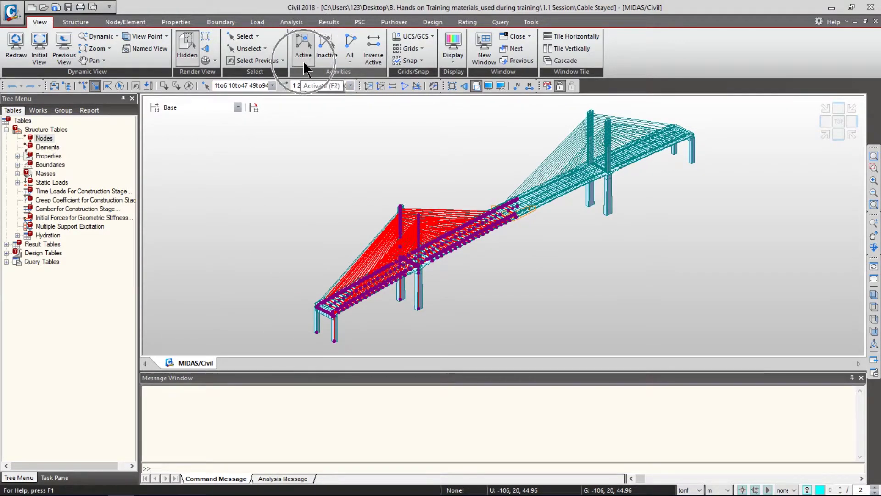
pyautogui.click(303, 61)
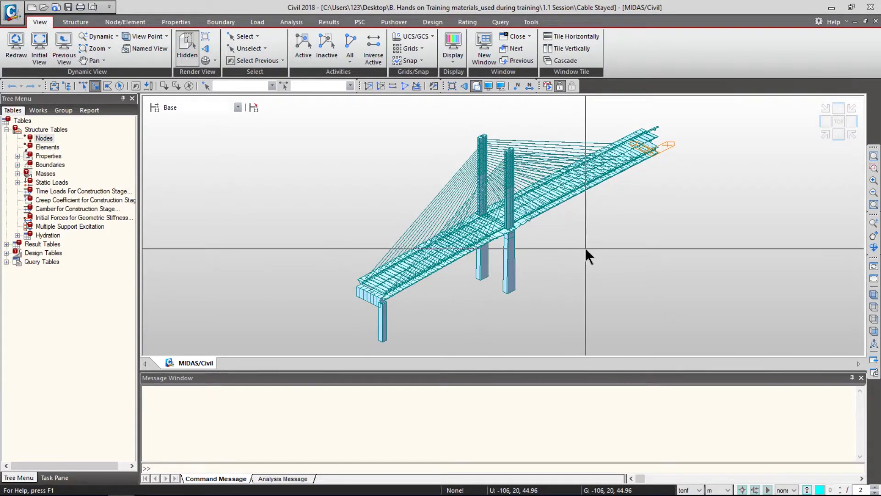
# Invert which part of the bridge is active, and reactivate the entire model.
pyautogui.click(373, 63)
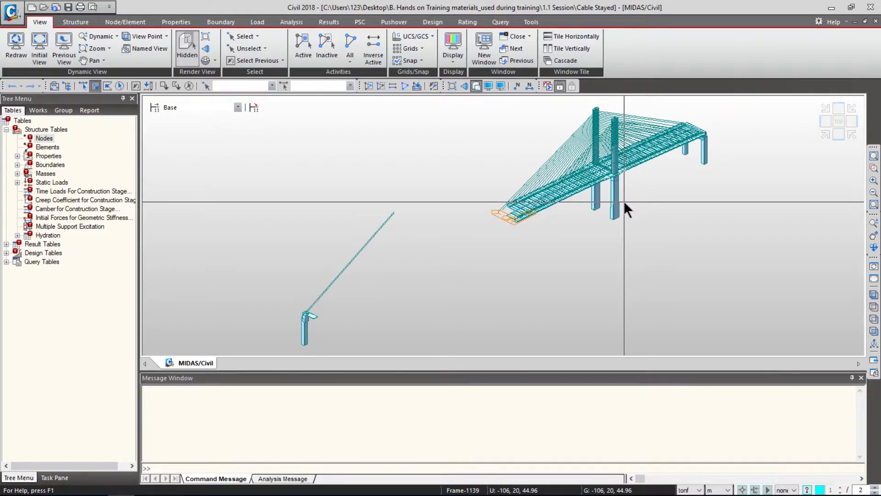
pyautogui.click(348, 42)
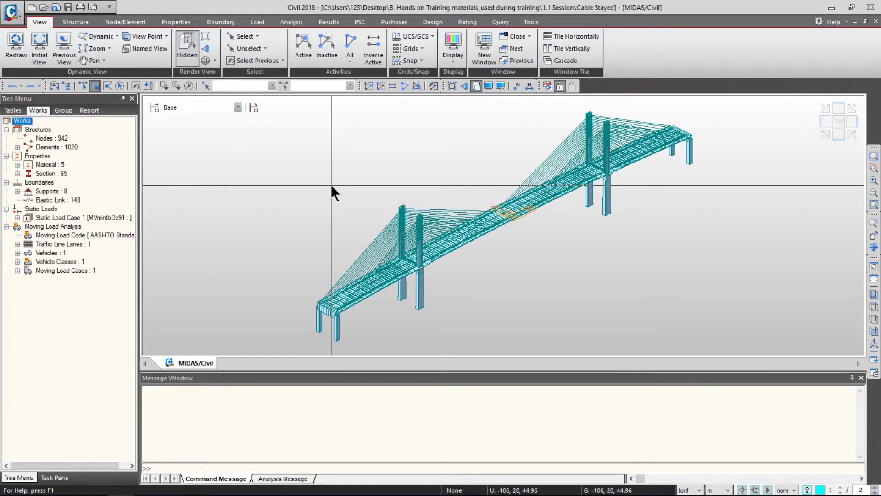
# Close the Tree Menu pane and bring it back into the workspace.
pyautogui.click(133, 98)
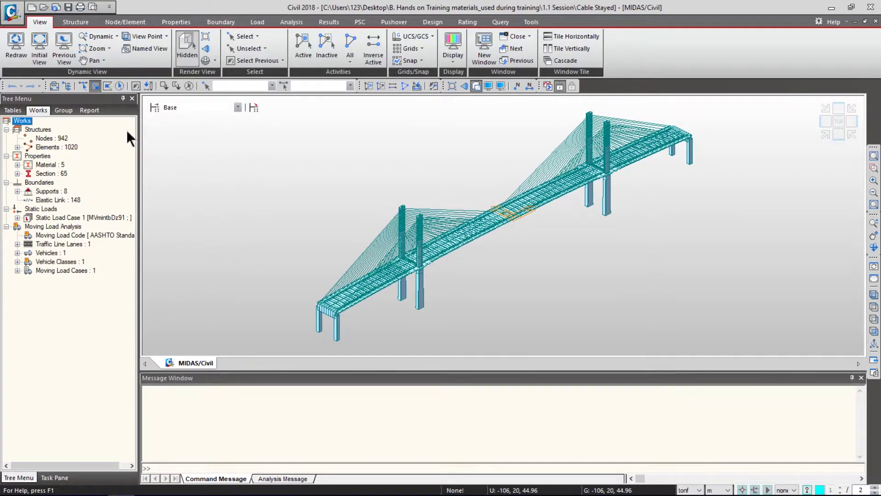
pyautogui.click(132, 98)
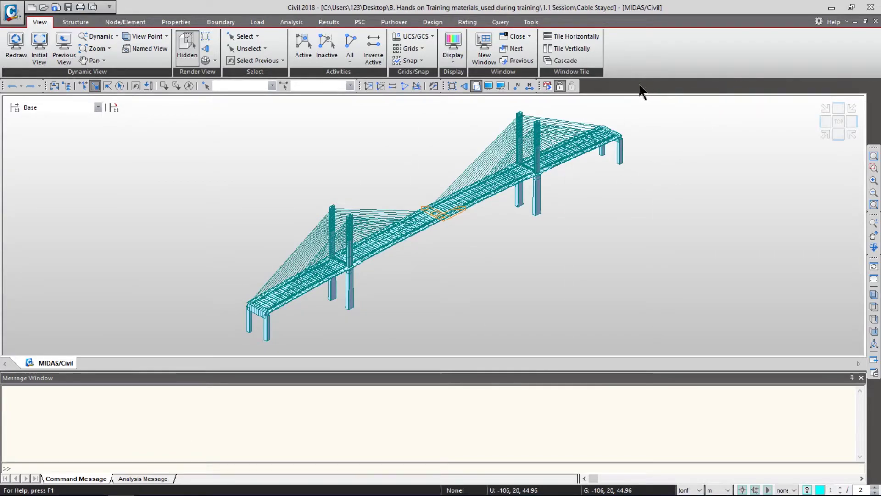
pyautogui.rightClick(675, 84)
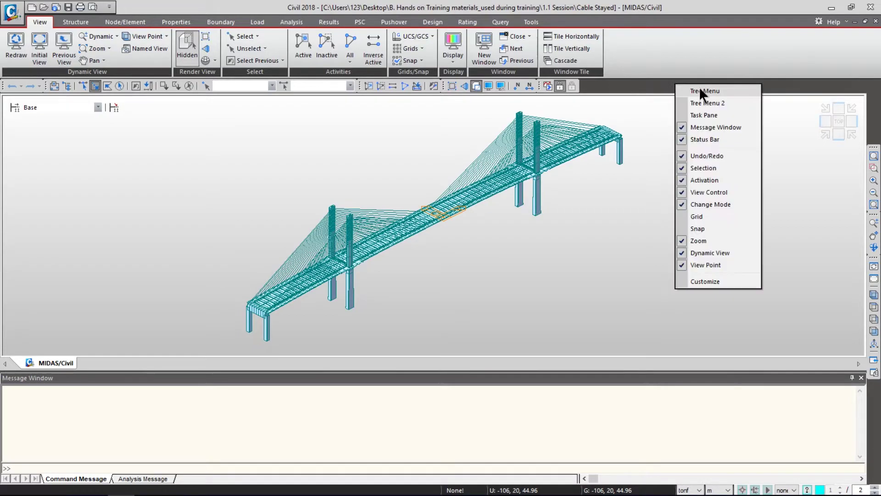
pyautogui.click(700, 87)
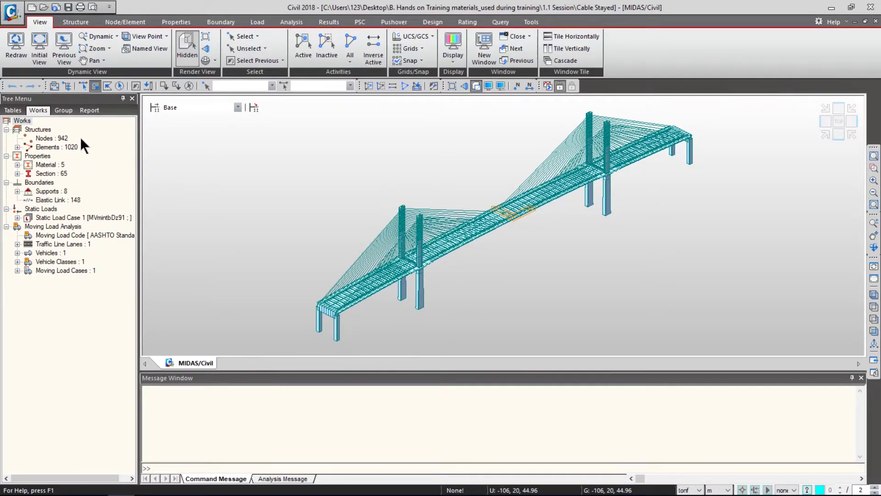
# Select the pylon pier elements that use section 14 (a-b) and assign section 23 (tab mast) to them.
pyautogui.click(32, 154)
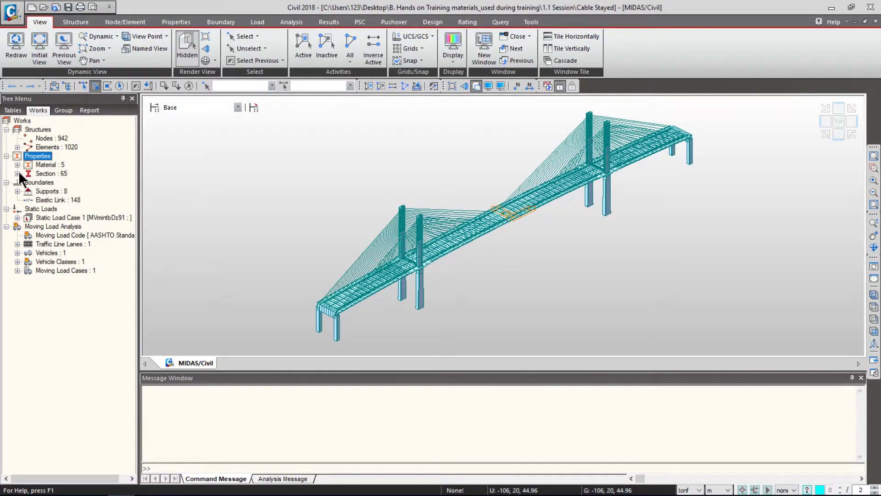
pyautogui.click(17, 173)
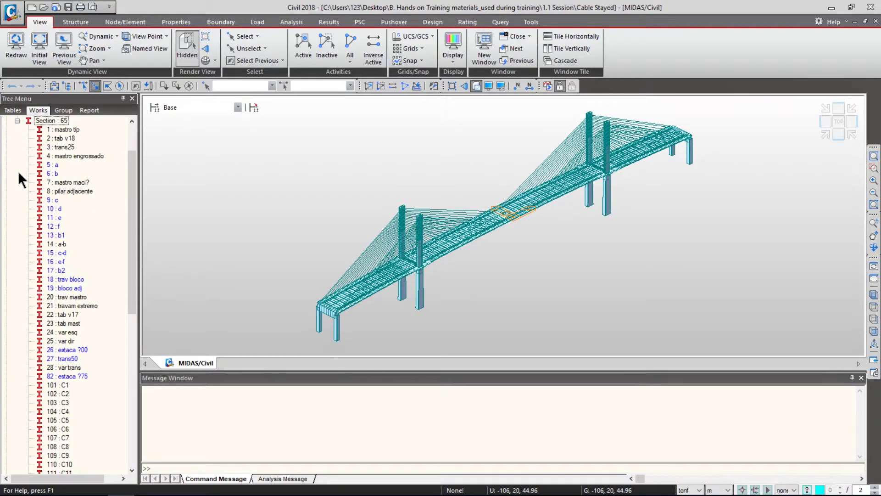
pyautogui.click(60, 244)
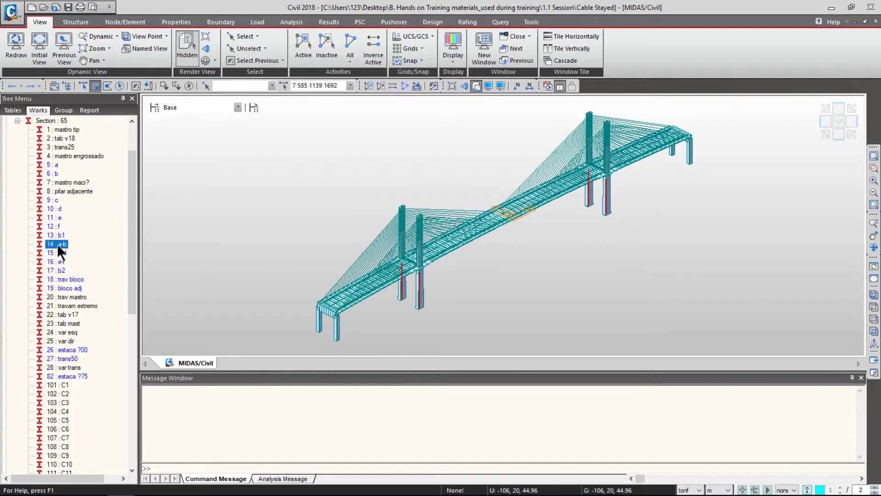
pyautogui.click(57, 323)
pyautogui.moveTo(58, 323); pyautogui.dragTo(222, 290)
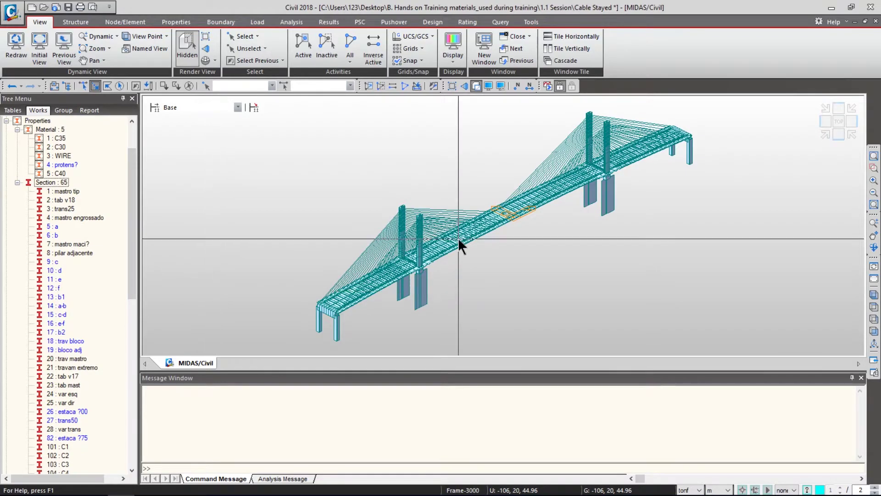
# Inspect the piers below the near pylons, and undo and redo their section assignment.
pyautogui.scroll(2, 433, 249)
pyautogui.scroll(2, 434, 249)
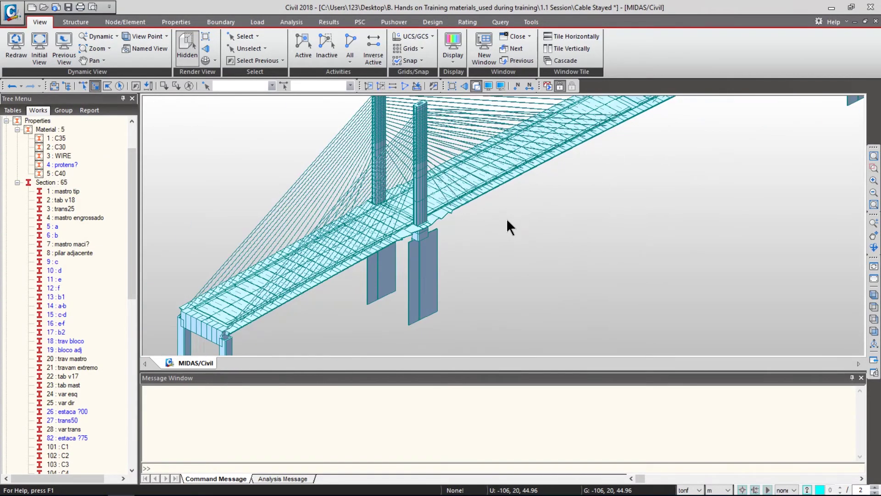
pyautogui.moveTo(507, 222)
pyautogui.mouseDown(button='middle')
pyautogui.moveTo(767, 222)
pyautogui.moveTo(492, 224)
pyautogui.mouseUp(button='middle')
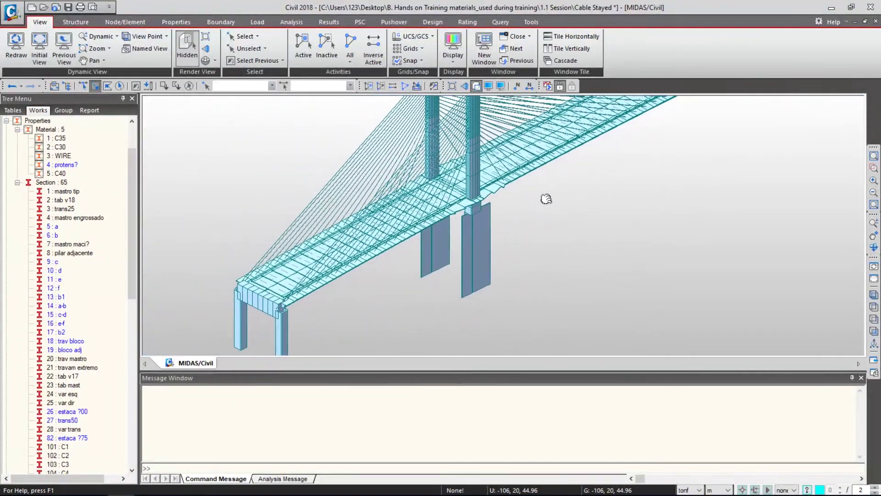
pyautogui.moveTo(546, 198); pyautogui.dragTo(547, 199, button='middle')
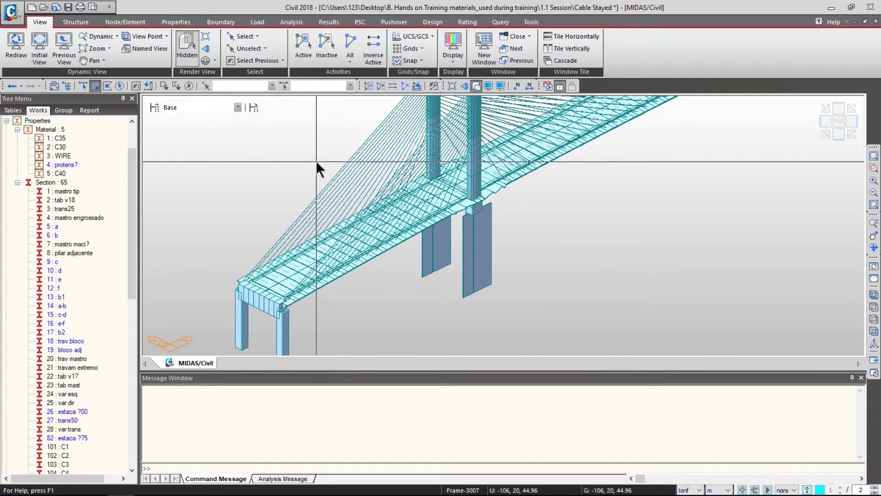
pyautogui.click(12, 86)
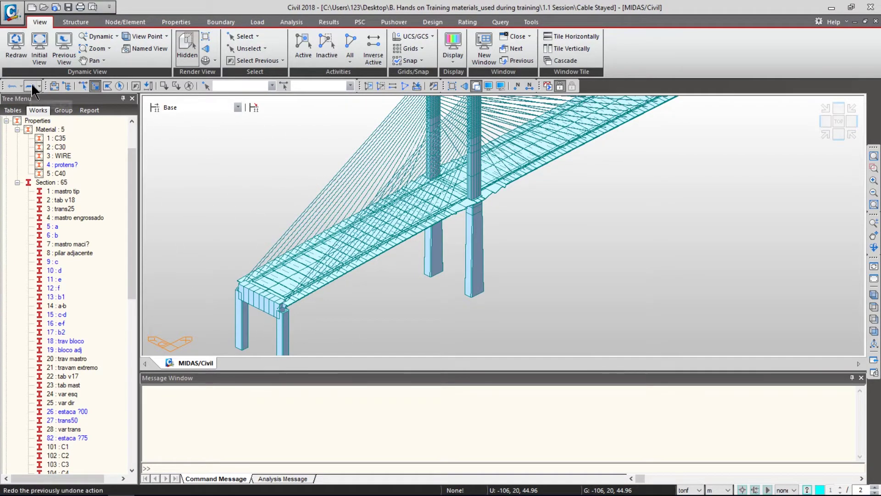
pyautogui.click(32, 85)
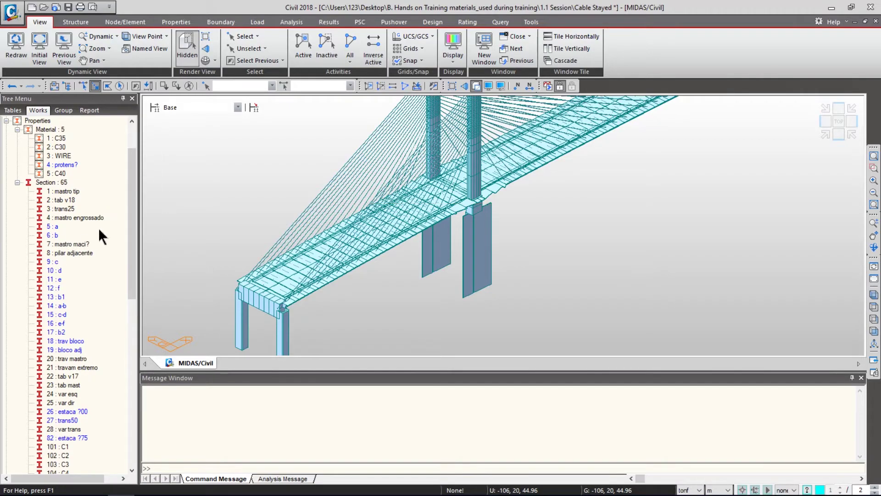
# Collapse the Section and Material lists in the works tree and expand Elements, keeping the whole bridge in view.
pyautogui.click(17, 182)
pyautogui.click(17, 182)
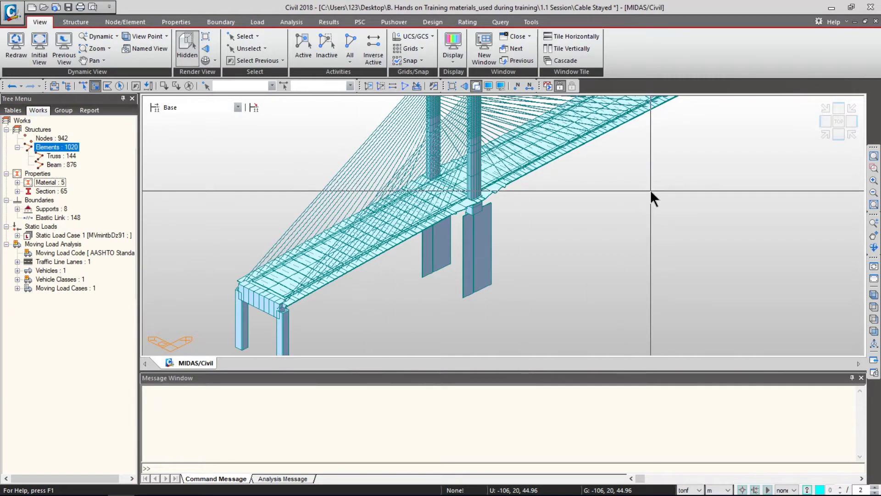
pyautogui.scroll(-5, 650, 189)
pyautogui.moveTo(595, 188); pyautogui.dragTo(495, 257, button='middle')
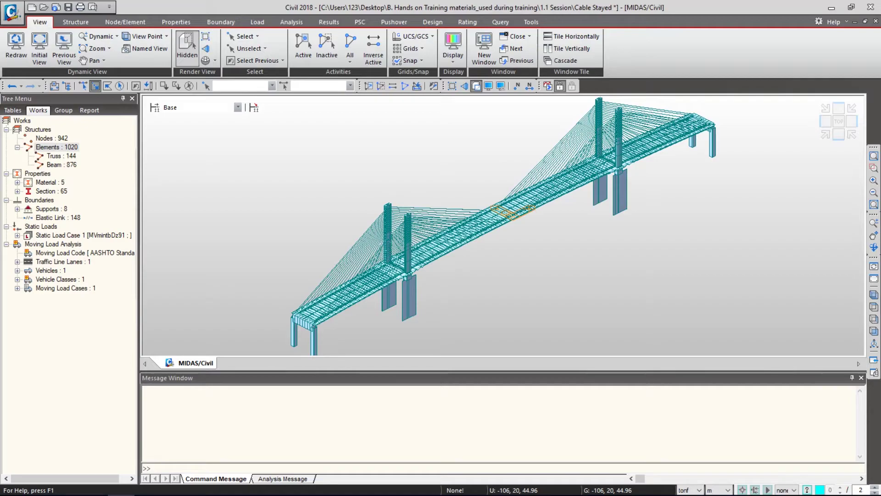
# Display the Type 1 supports from the model's boundaries on the bridge.
pyautogui.click(36, 200)
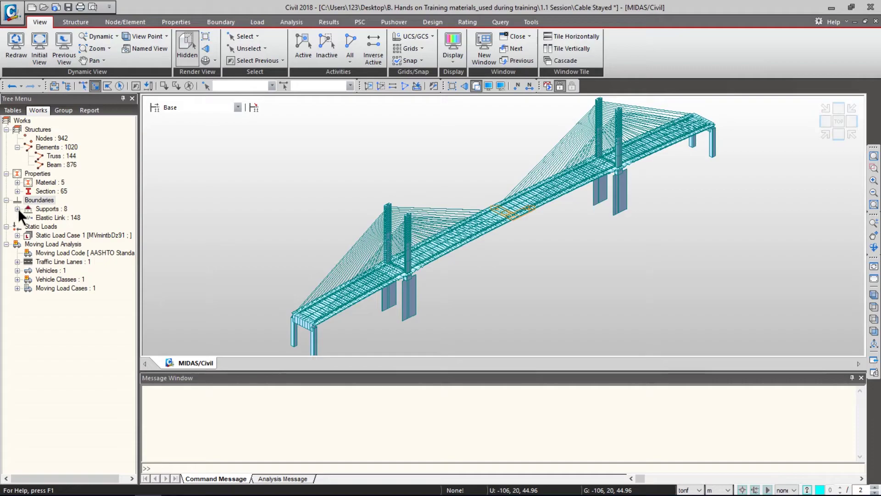
pyautogui.click(18, 209)
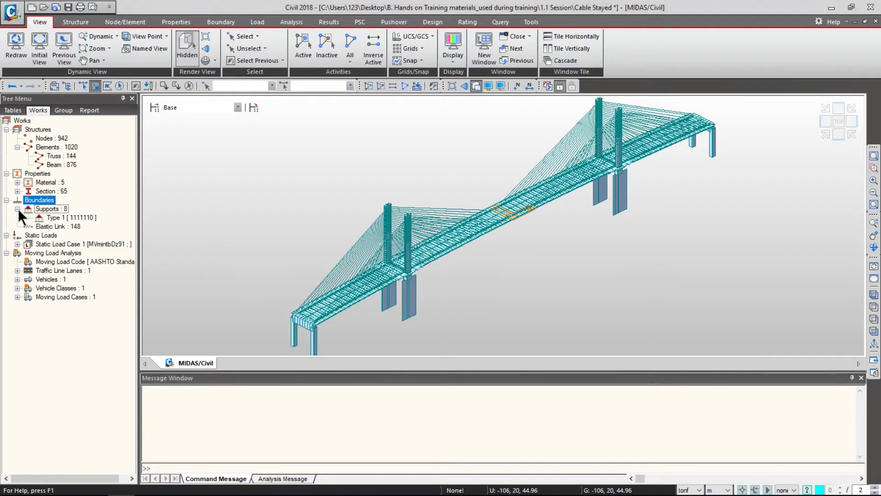
pyautogui.click(53, 218)
pyautogui.rightClick(55, 222)
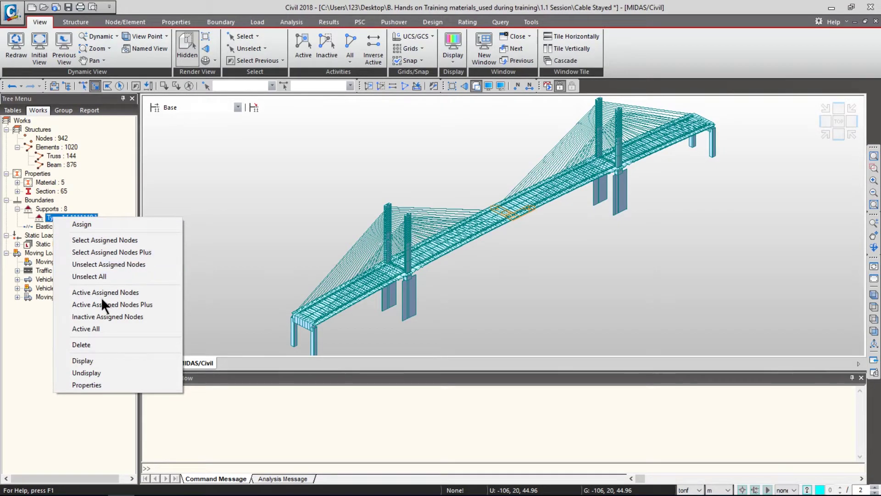
pyautogui.click(98, 360)
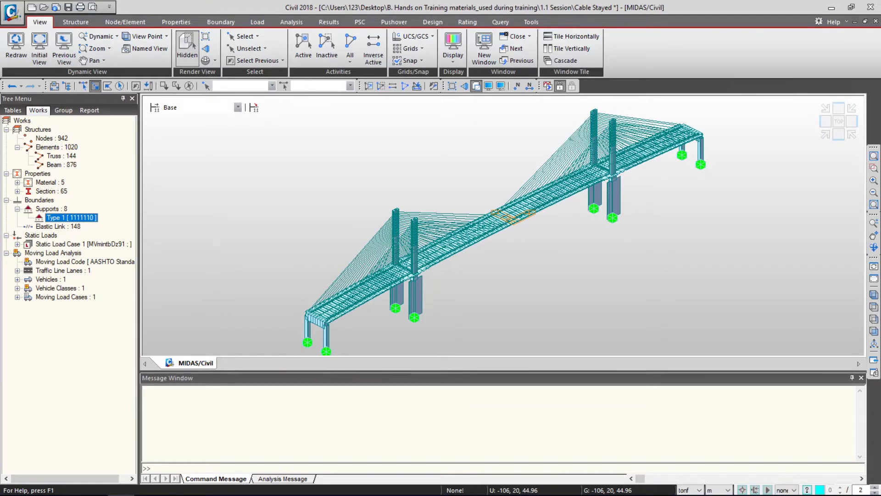
# Display the element beam loads of Static Load Case 1 and inspect them along the main span.
pyautogui.click(16, 244)
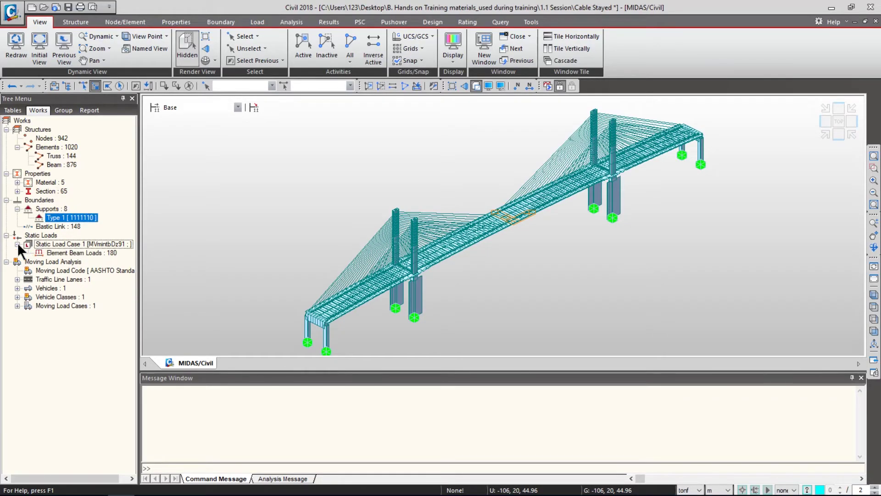
pyautogui.click(73, 252)
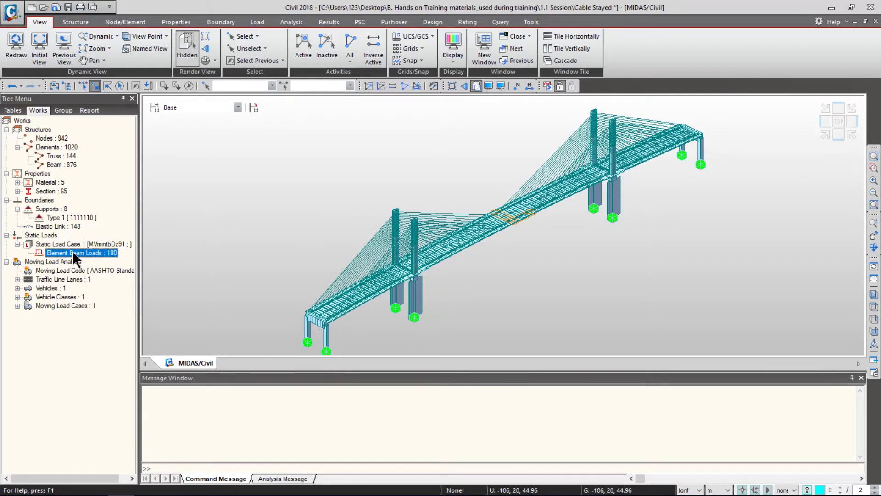
pyautogui.rightClick(72, 251)
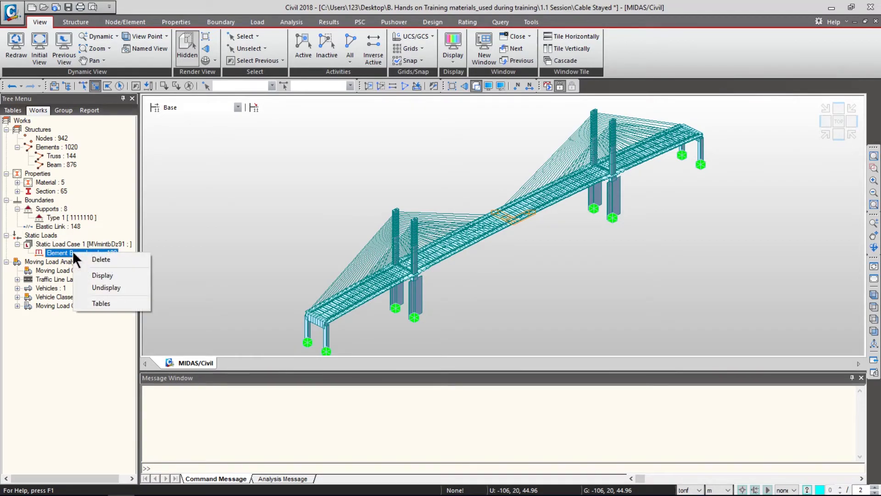
pyautogui.click(94, 275)
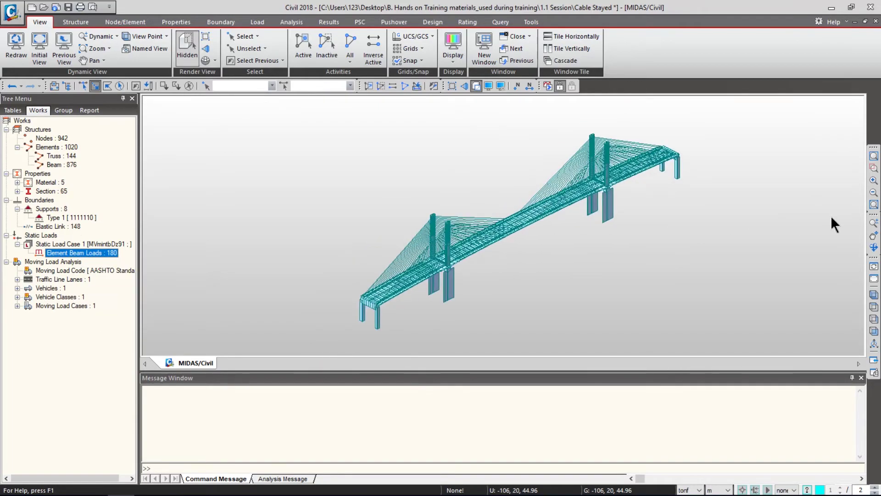
pyautogui.moveTo(833, 222); pyautogui.dragTo(611, 224, button='middle')
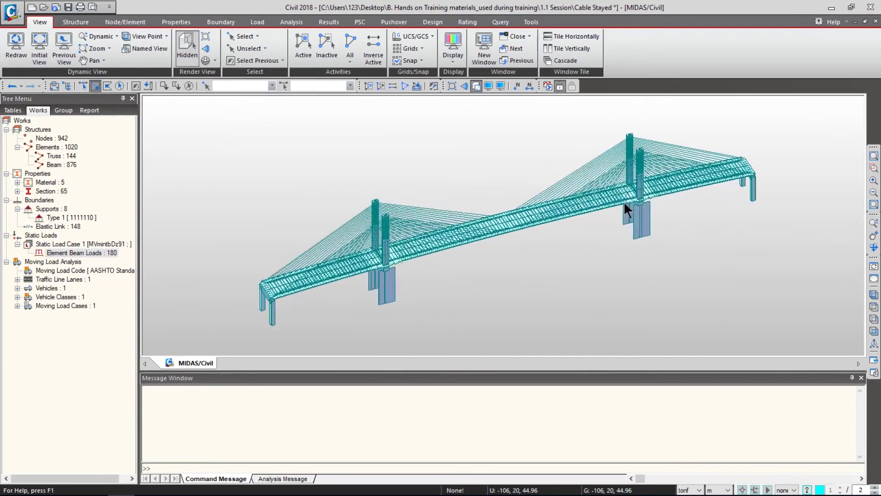
pyautogui.scroll(5, 626, 207)
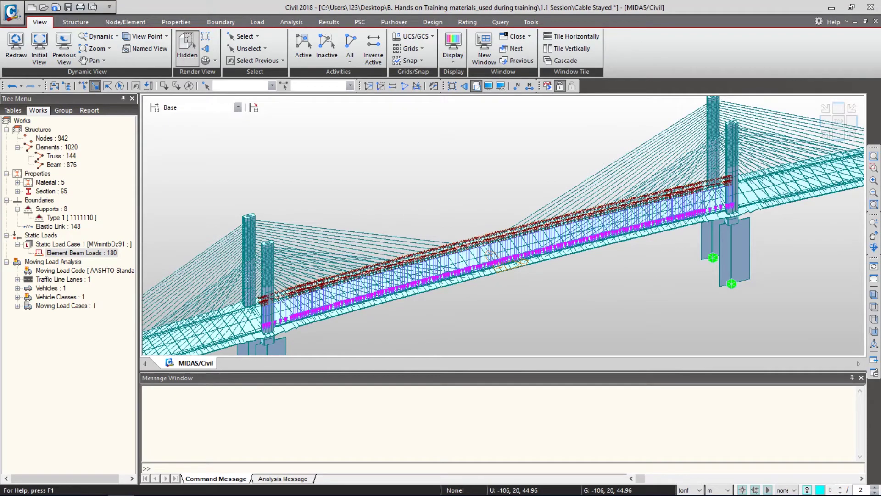
# Hide the element beam loads of Static Load Case 1 from the model.
pyautogui.click(85, 253)
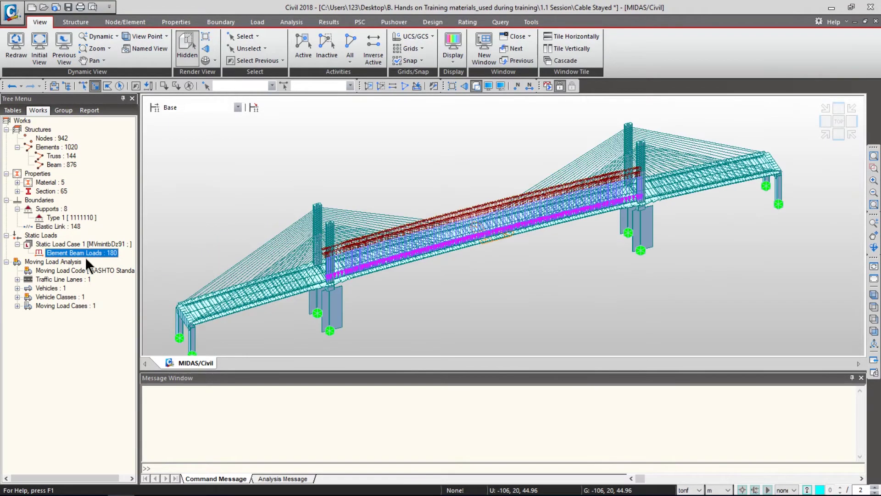
pyautogui.rightClick(91, 257)
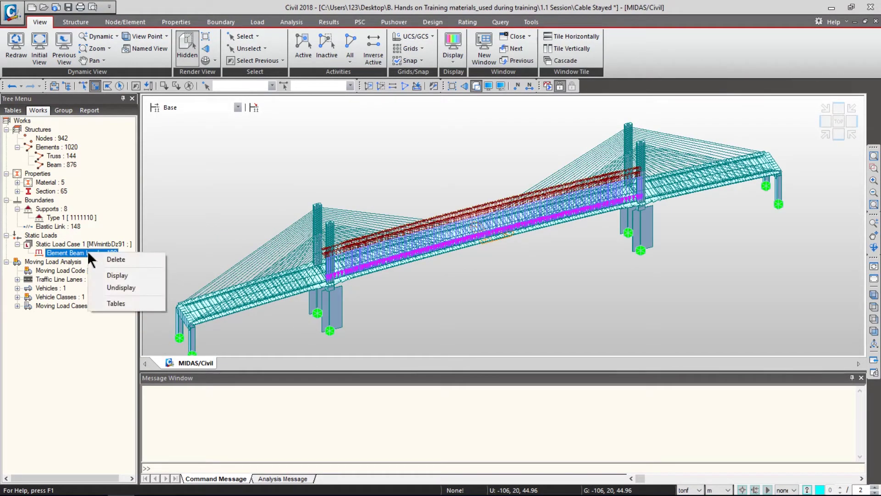
pyautogui.click(100, 288)
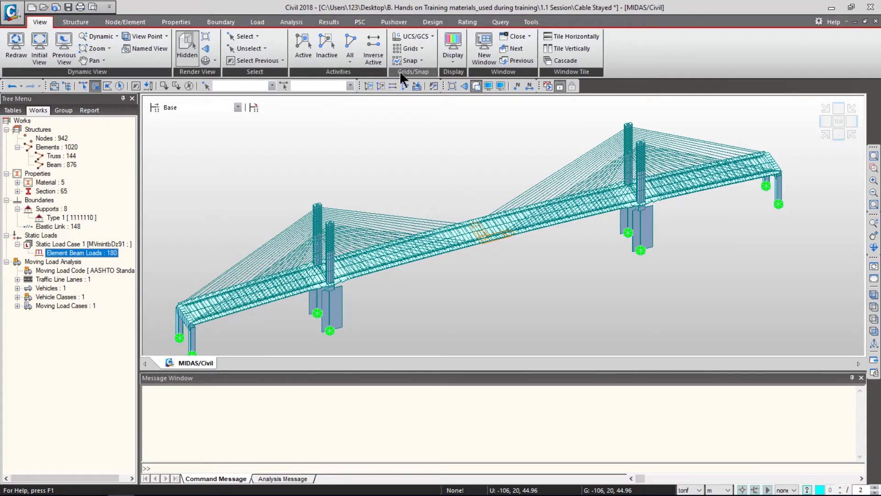
# Set the element drawing colour to Section / Thickness Color with random colours and apply it to the model.
pyautogui.click(453, 60)
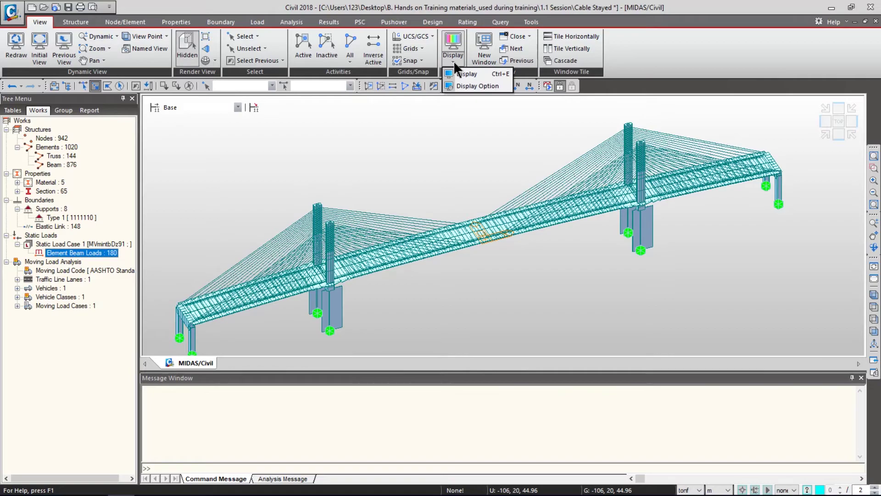
pyautogui.click(462, 85)
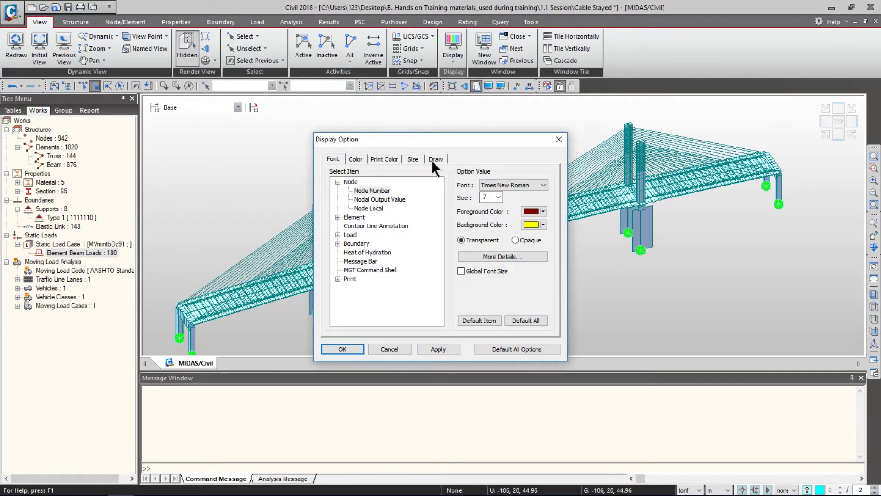
pyautogui.click(433, 159)
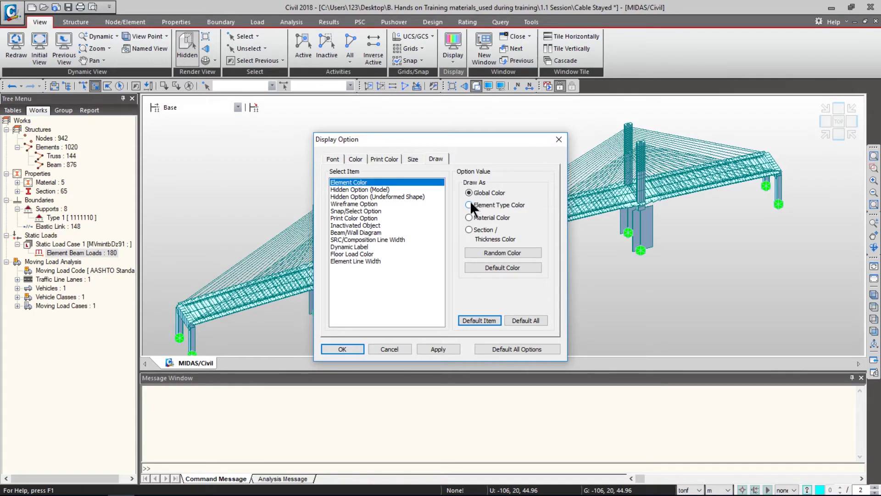
pyautogui.click(492, 251)
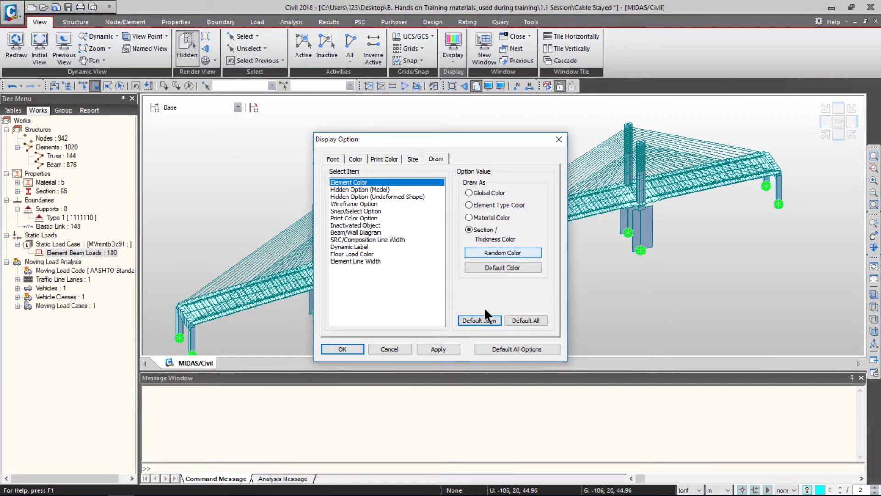
pyautogui.click(433, 348)
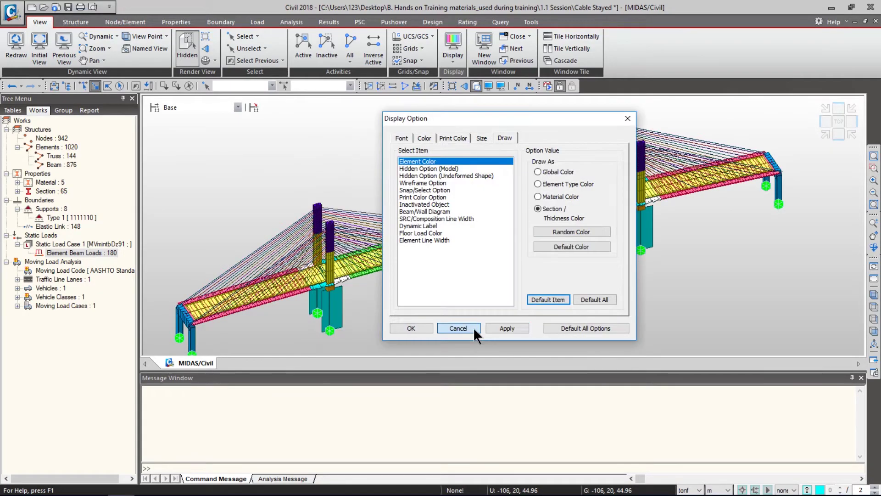
pyautogui.click(420, 326)
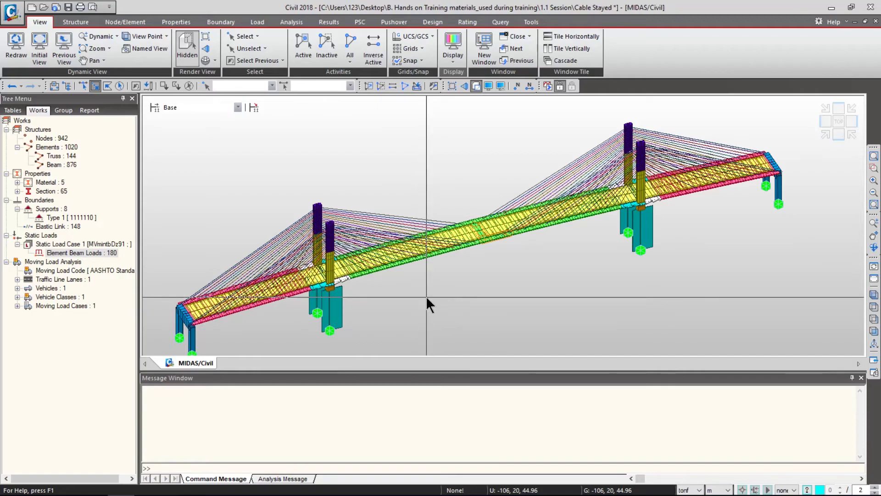